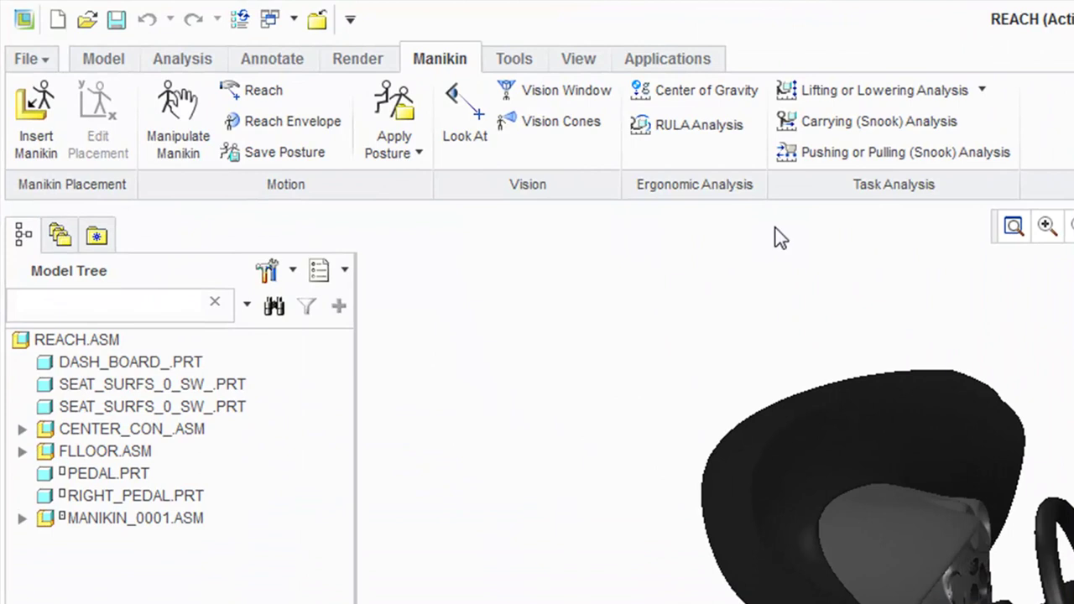
Show the manikin's reach envelope and orbit the model to inspect it around the seat.
click(283, 126)
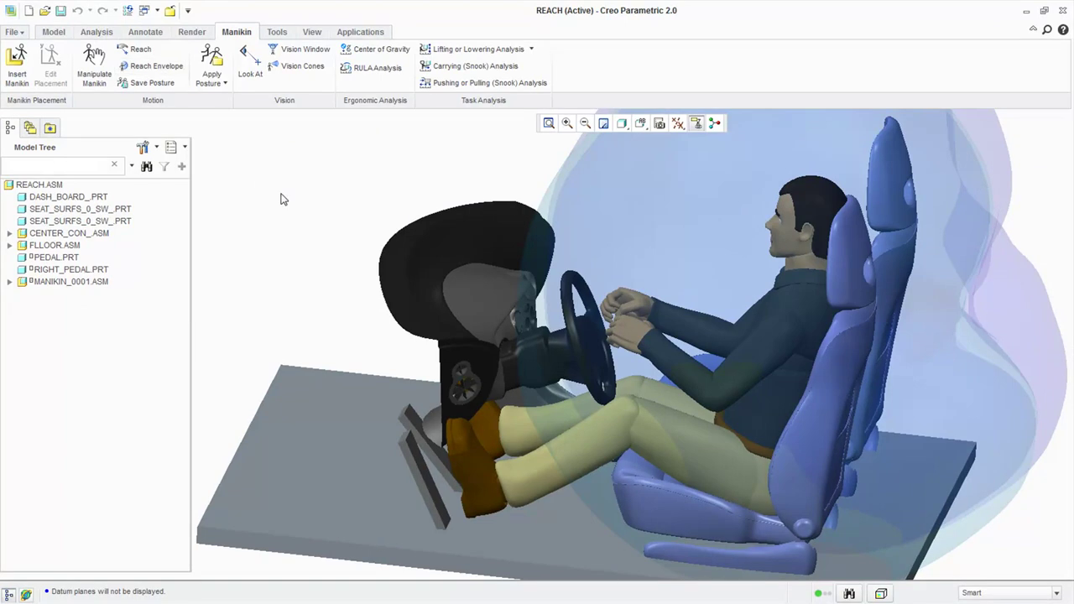
mouse_move(367, 294)
middle_down()
mouse_move(382, 331)
mouse_move(384, 308)
mouse_move(413, 321)
mouse_move(372, 314)
middle_up()
key(ctrl+d)
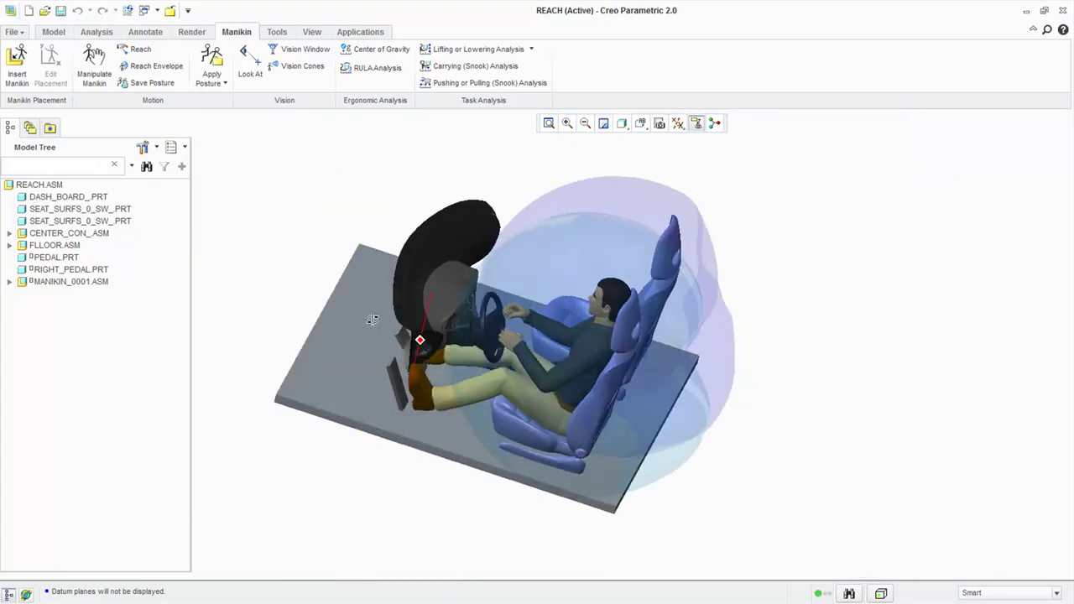
Return to the saved REACH orientation and hide the reach envelope.
click(641, 124)
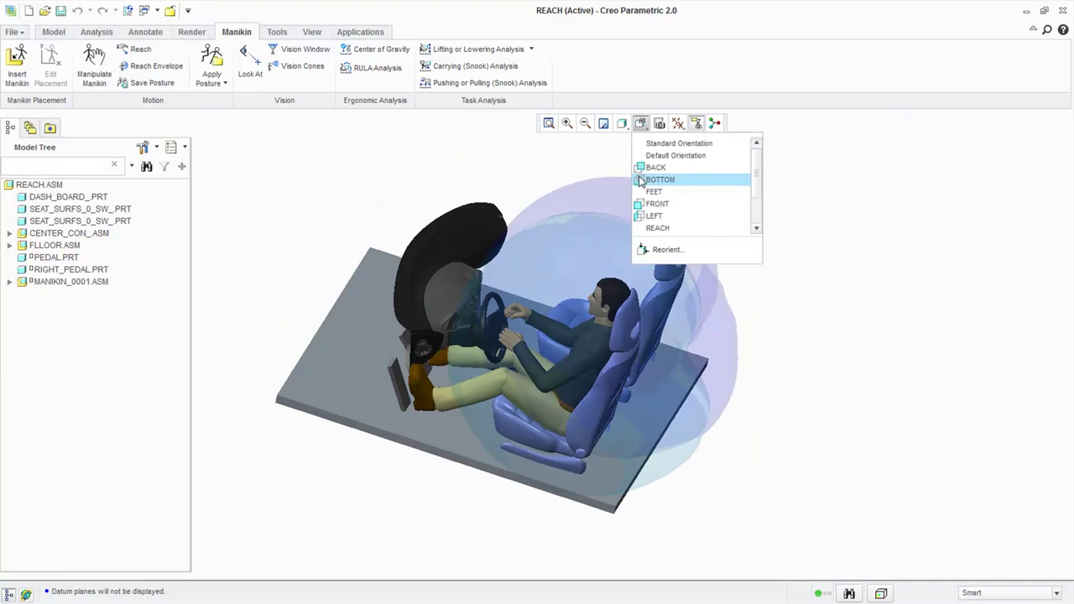
click(657, 227)
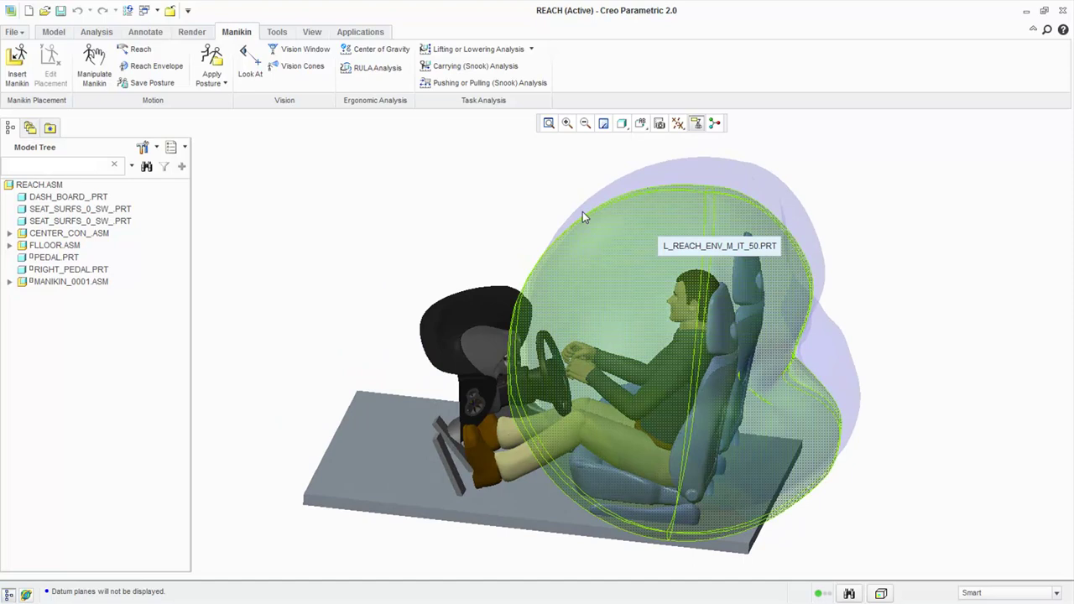
click(151, 66)
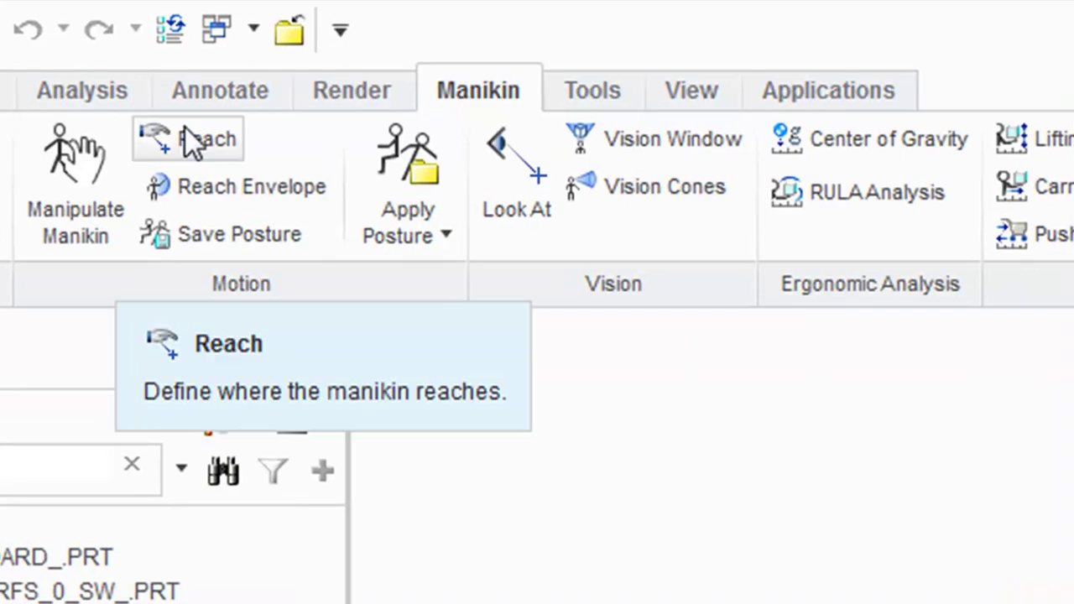
Start a Reach for the left hand, targeting the LEFT_HAND_STEERING point on the wheel.
click(184, 128)
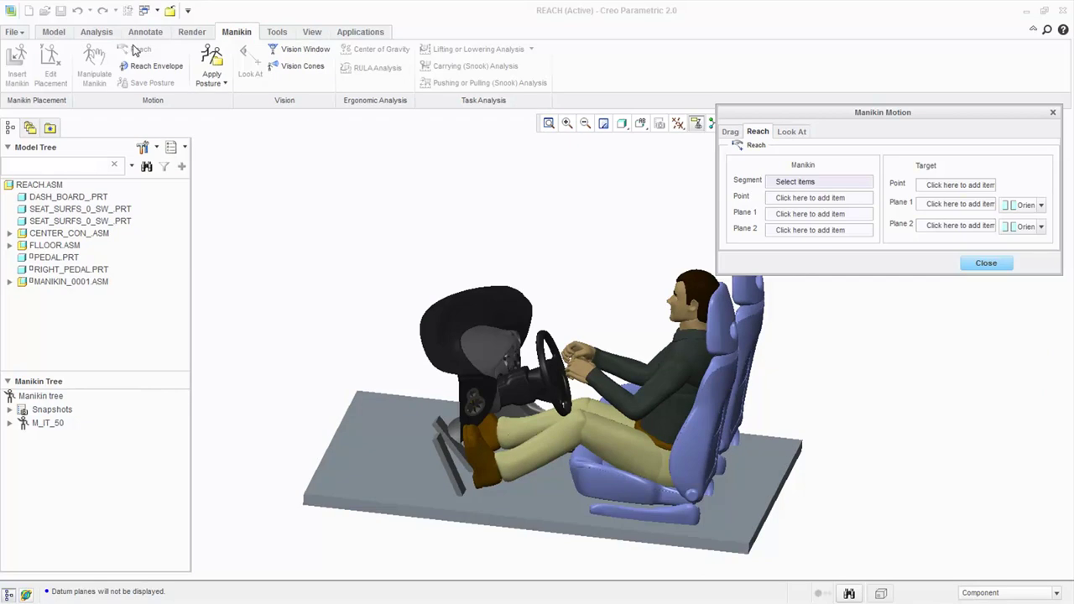
click(574, 369)
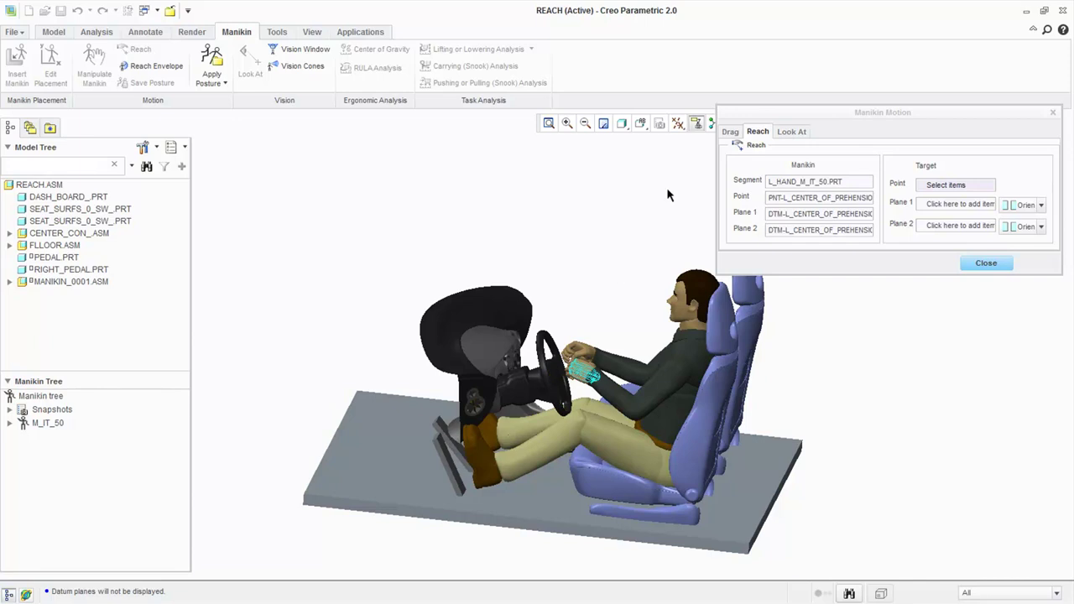
click(681, 124)
click(697, 177)
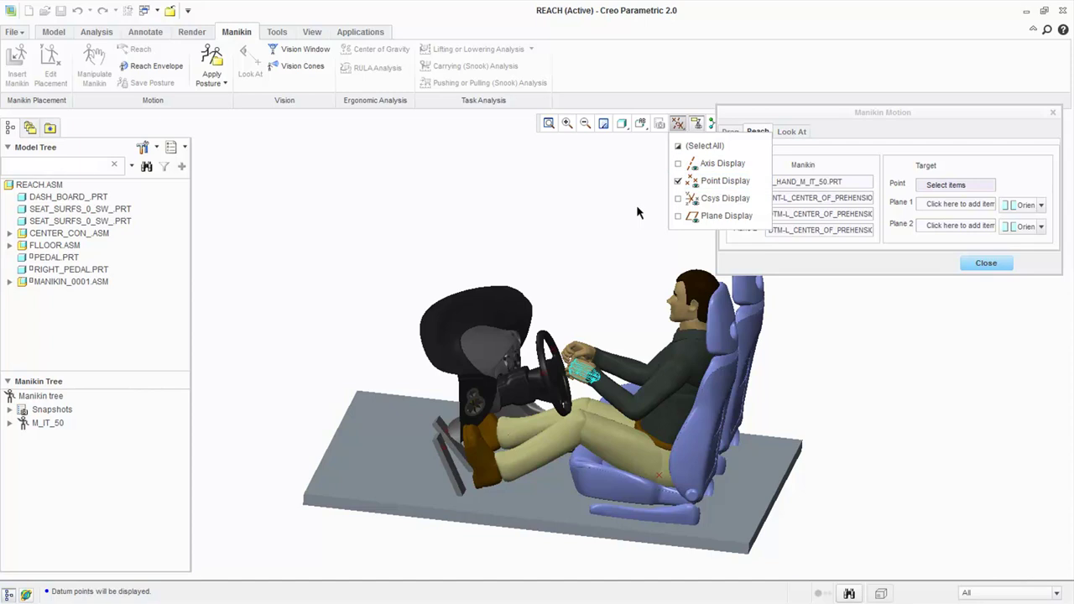
scroll(547, 363, up, 5)
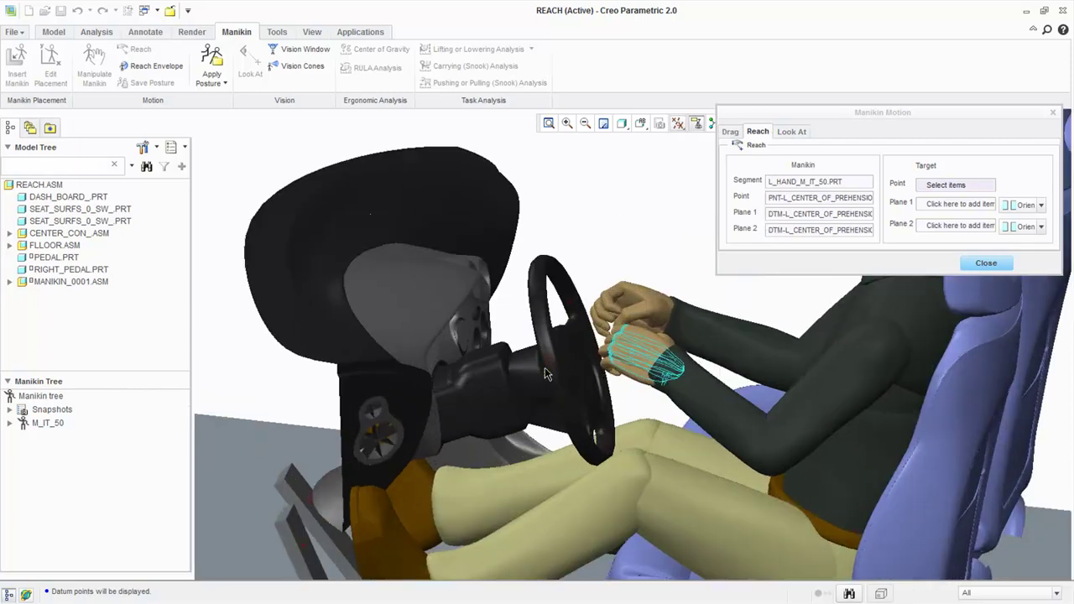
click(548, 361)
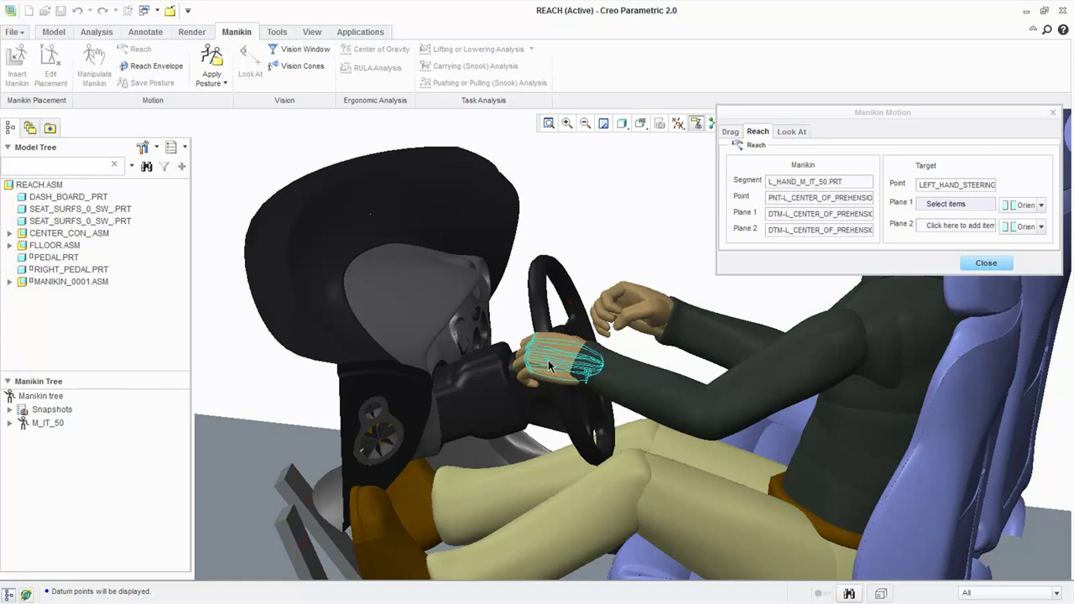
Set the LEFTHAND:F17 datum plane as the left hand's target Plane 1 and finish.
click(679, 124)
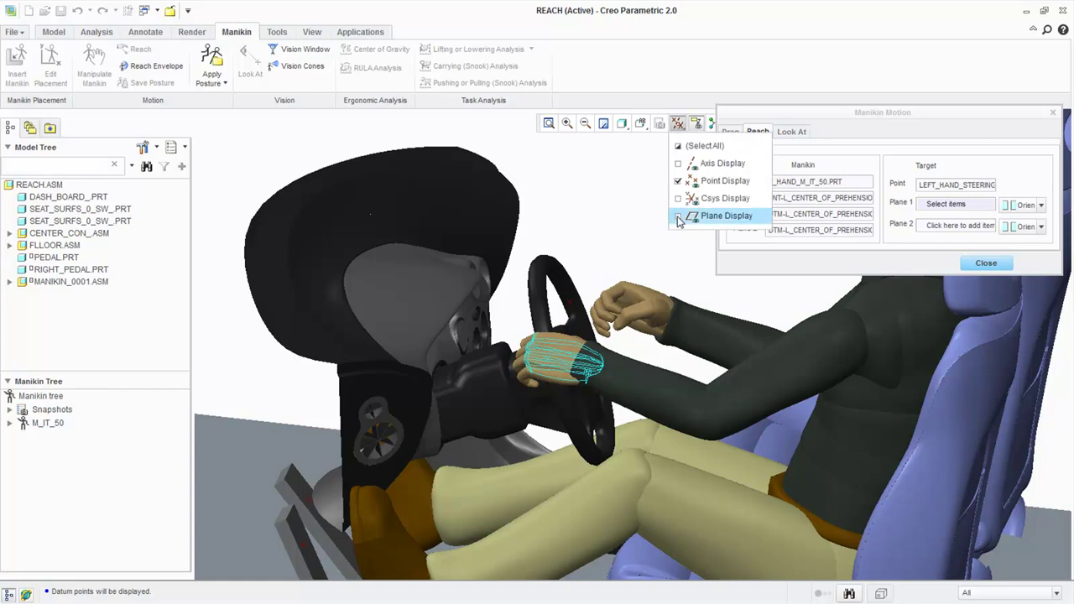
click(678, 217)
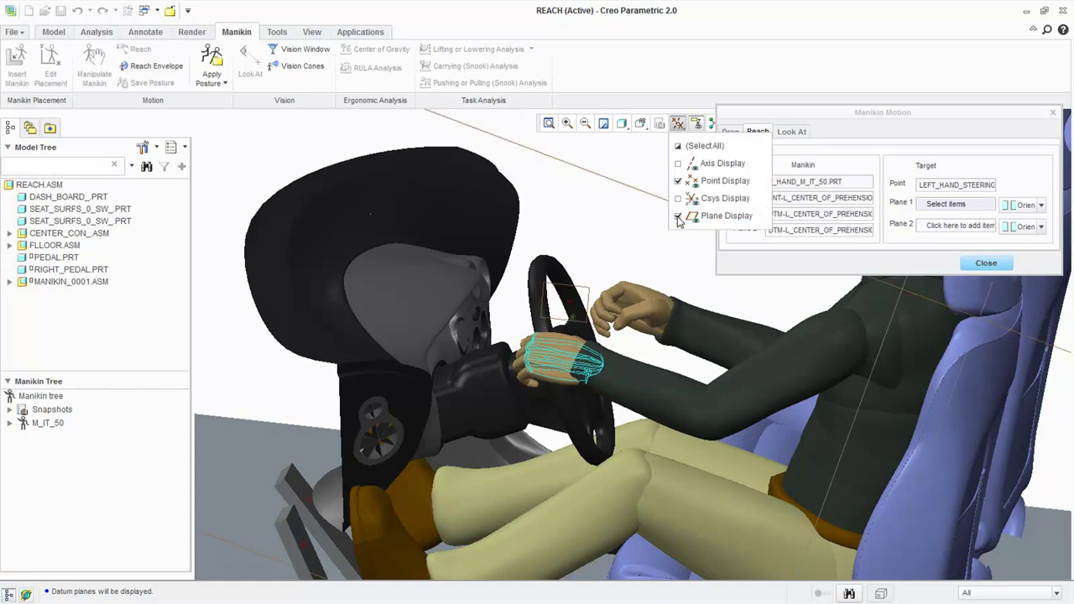
click(947, 209)
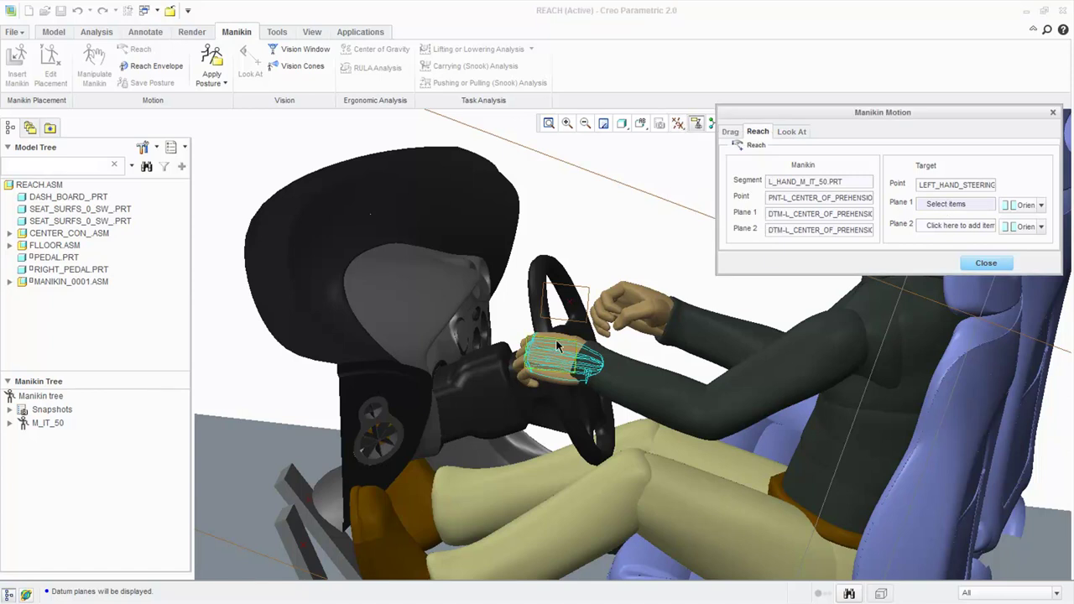
scroll(560, 334, down, 3)
click(561, 336)
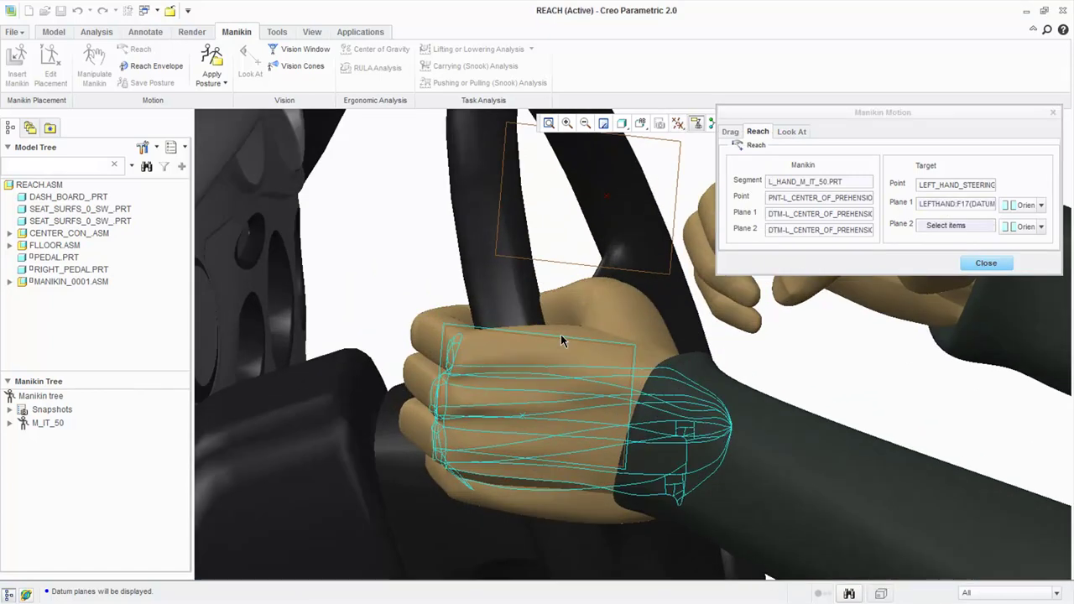
scroll(560, 335, up, 5)
scroll(562, 338, up, 2)
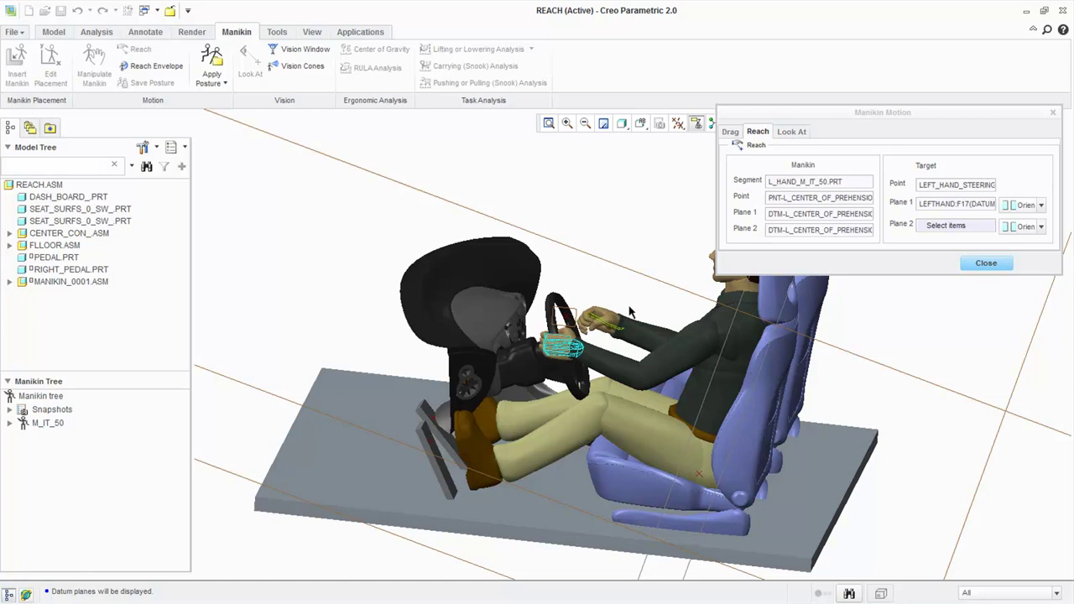
click(785, 186)
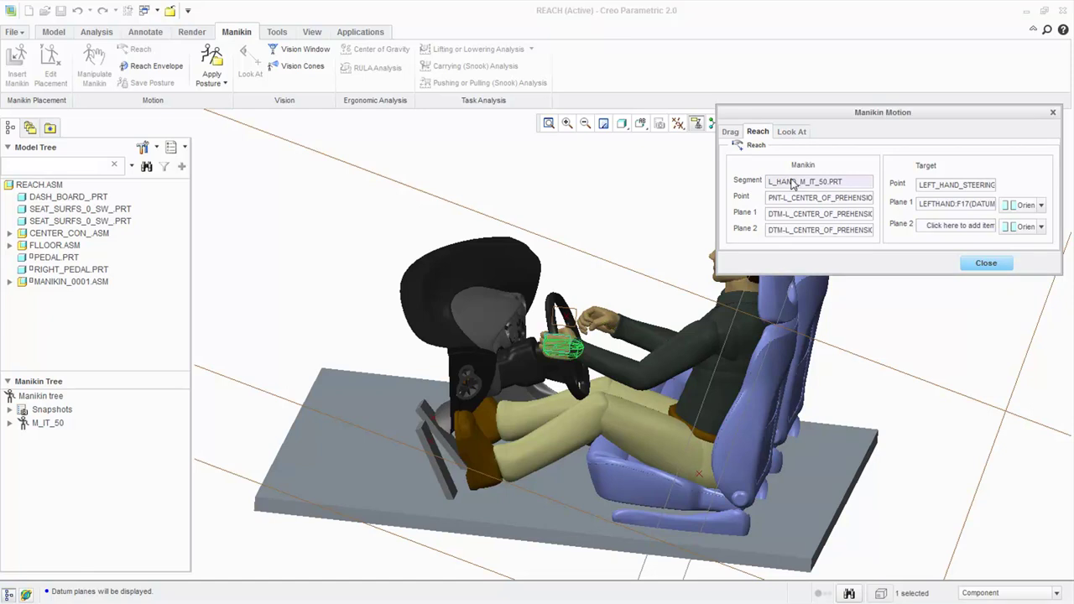
Reach the right hand to RIGHT_HAND_STEERING on plane RIGHTHAND:F18, then select the left foot.
click(600, 314)
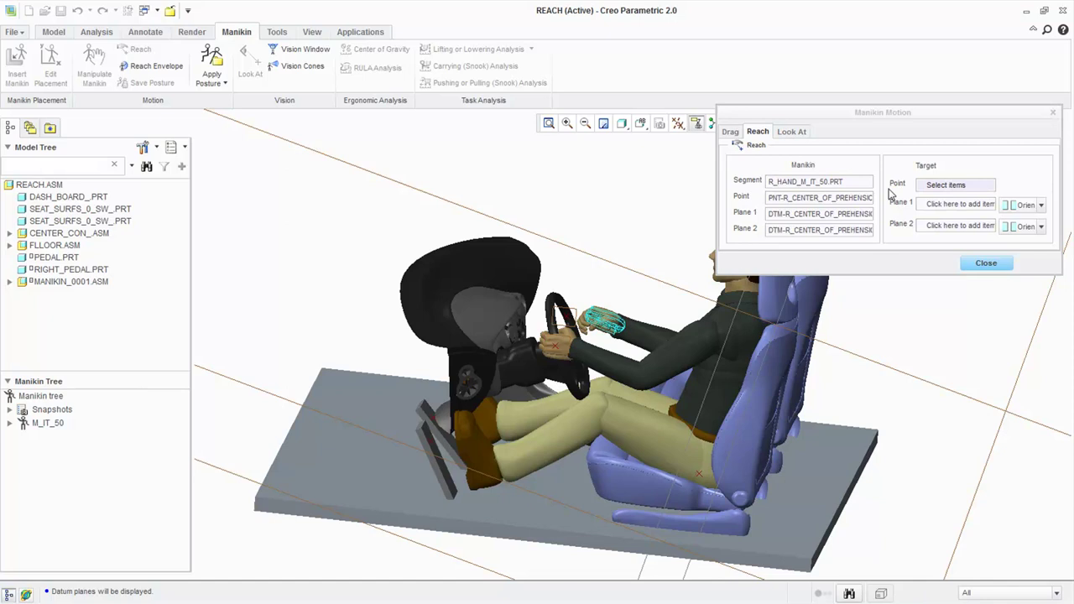
click(567, 321)
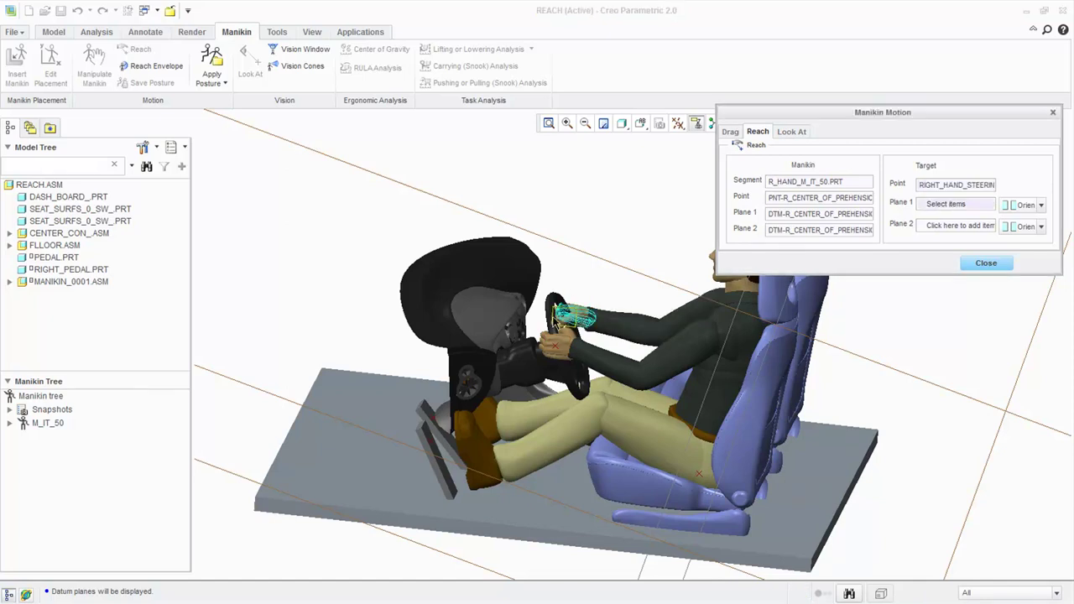
scroll(561, 290, down, 5)
click(559, 290)
scroll(558, 290, up, 5)
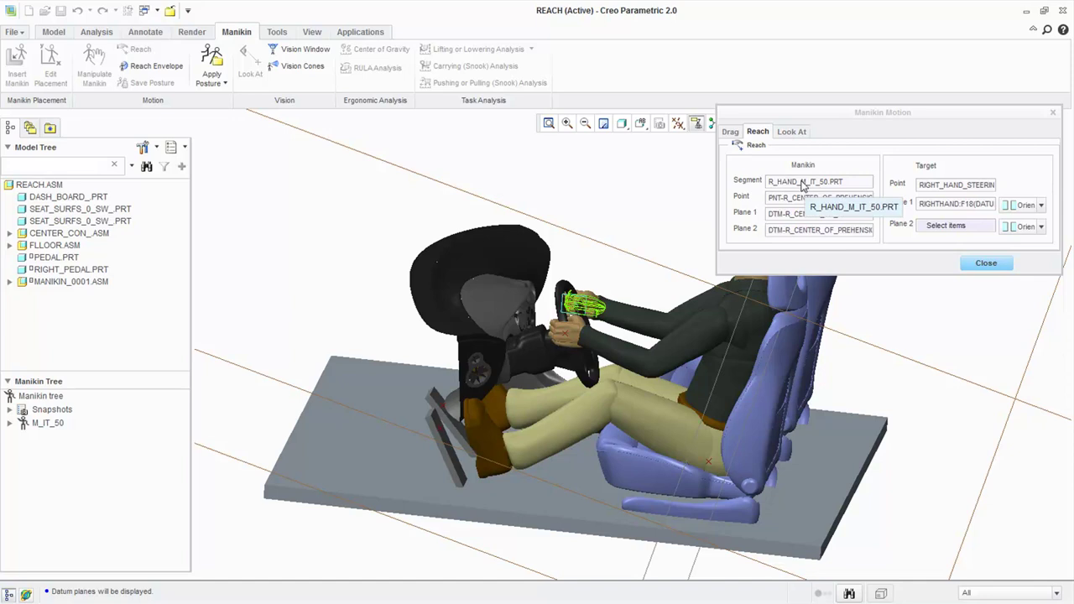
click(471, 410)
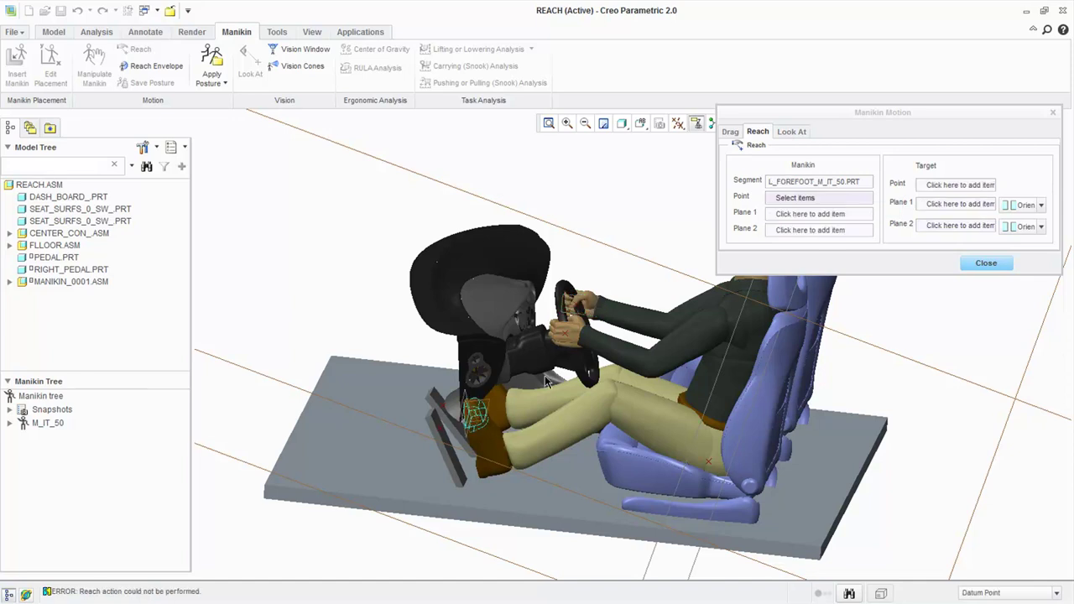
Place L_FOREFOOT on the pedal target point with both planes aligned to Surf:F6(EXTRUDE_1).
click(788, 200)
scroll(495, 422, up, 5)
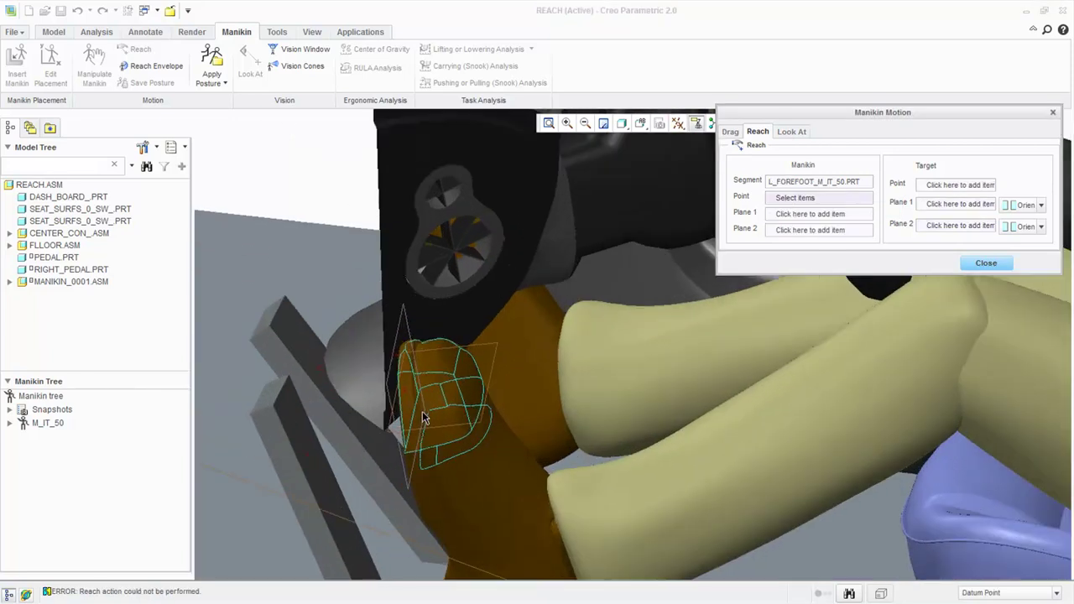
click(400, 393)
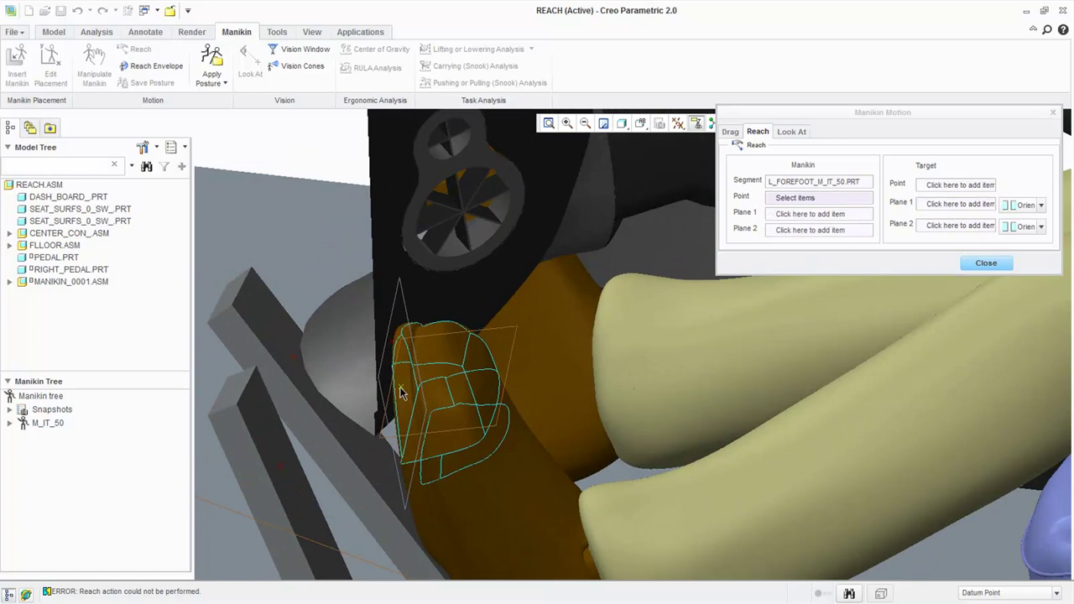
click(938, 186)
click(283, 473)
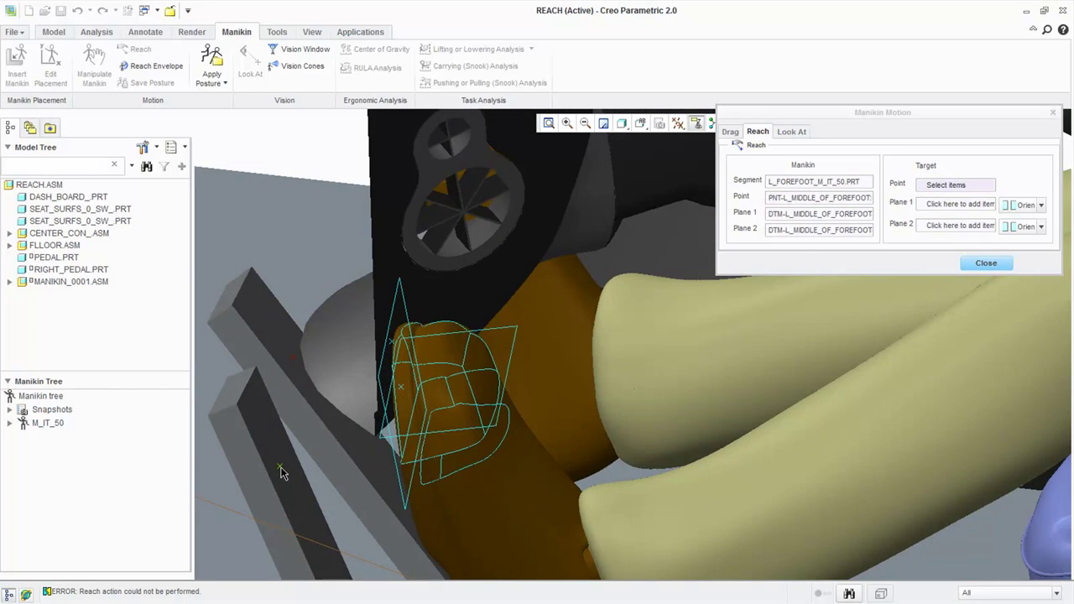
click(940, 205)
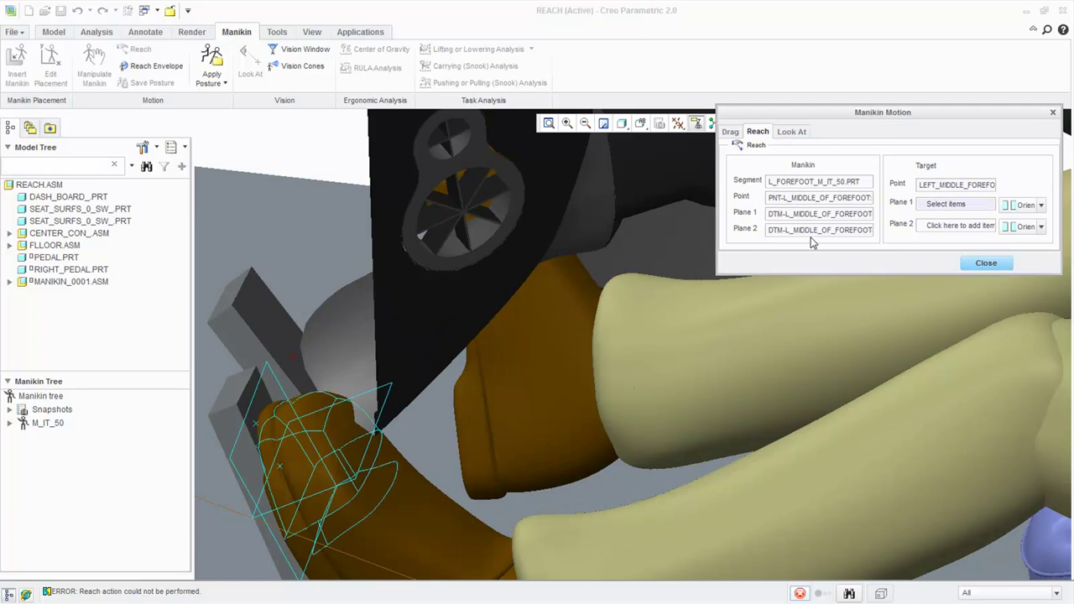
click(248, 406)
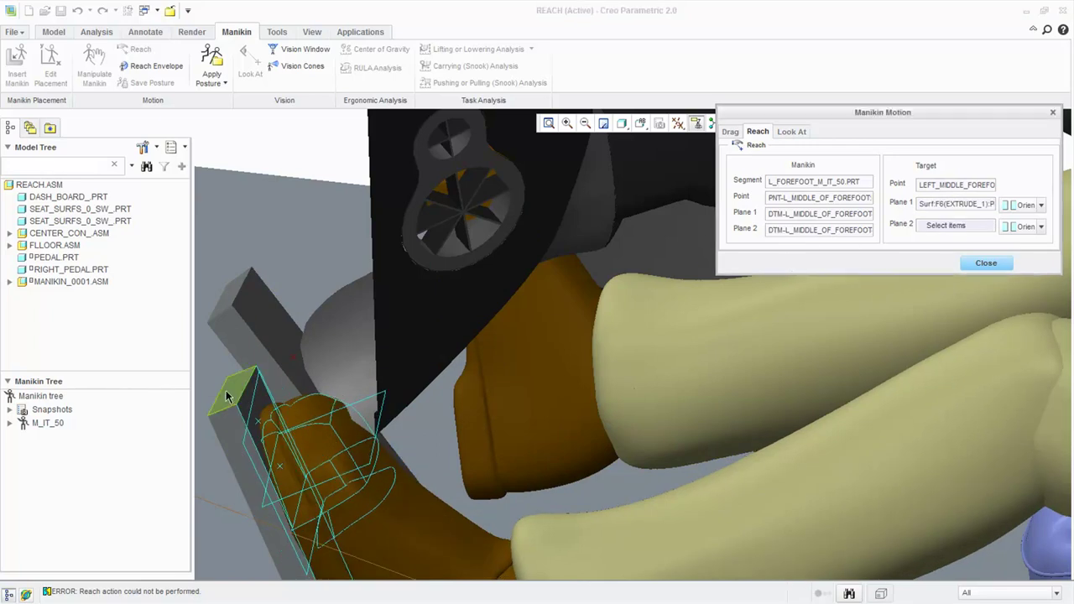
click(252, 394)
key(ctrl+d)
middle_drag(260, 394, 280, 514)
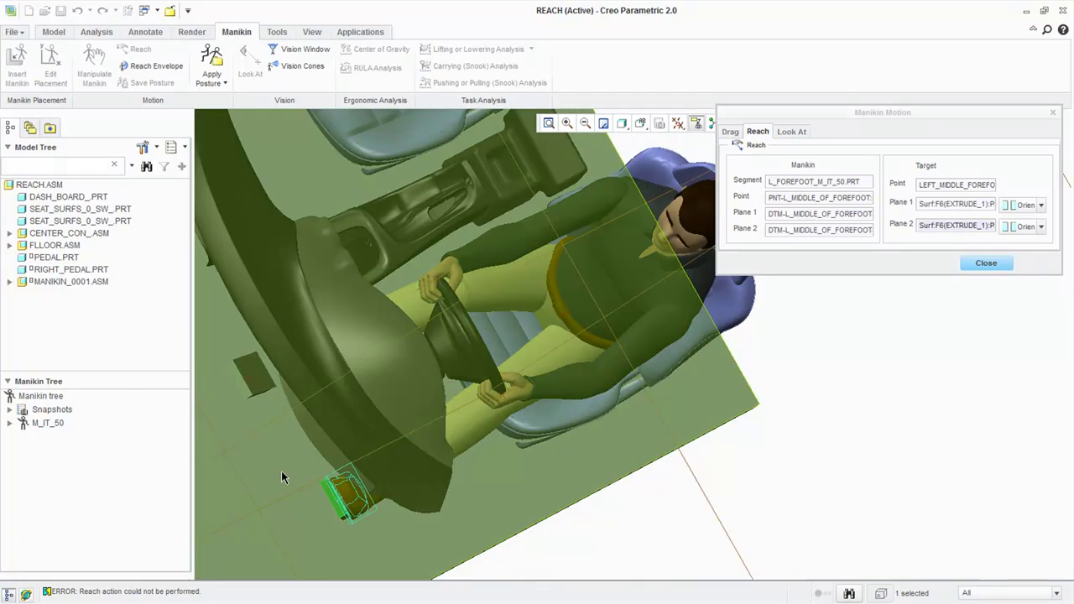
middle_click(283, 491)
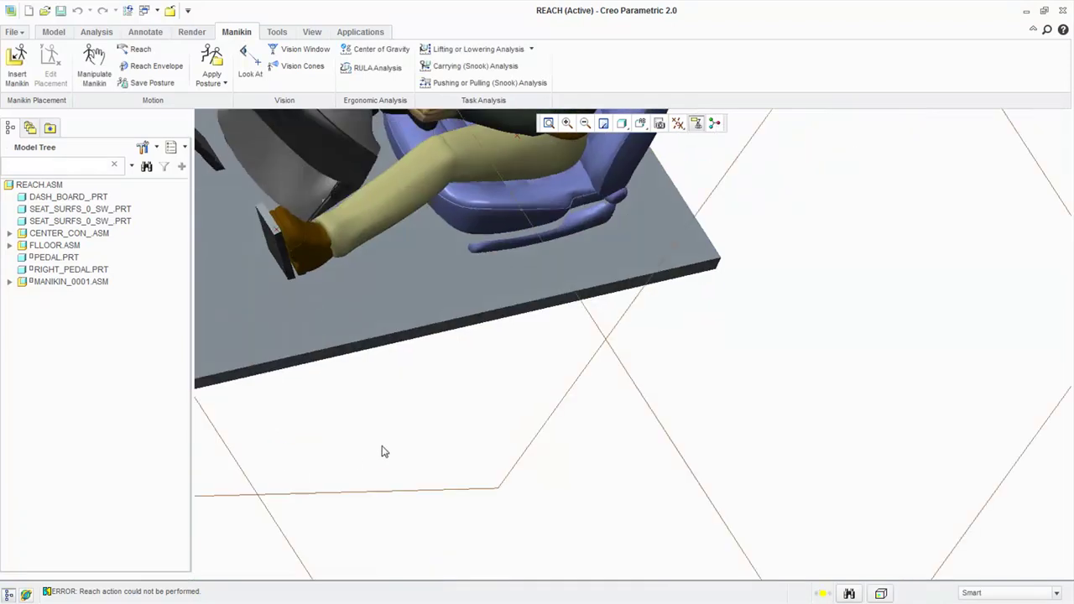
From the REACH view, start a new Reach for R_FOREFOOT and set its target point on the right pedal.
click(641, 126)
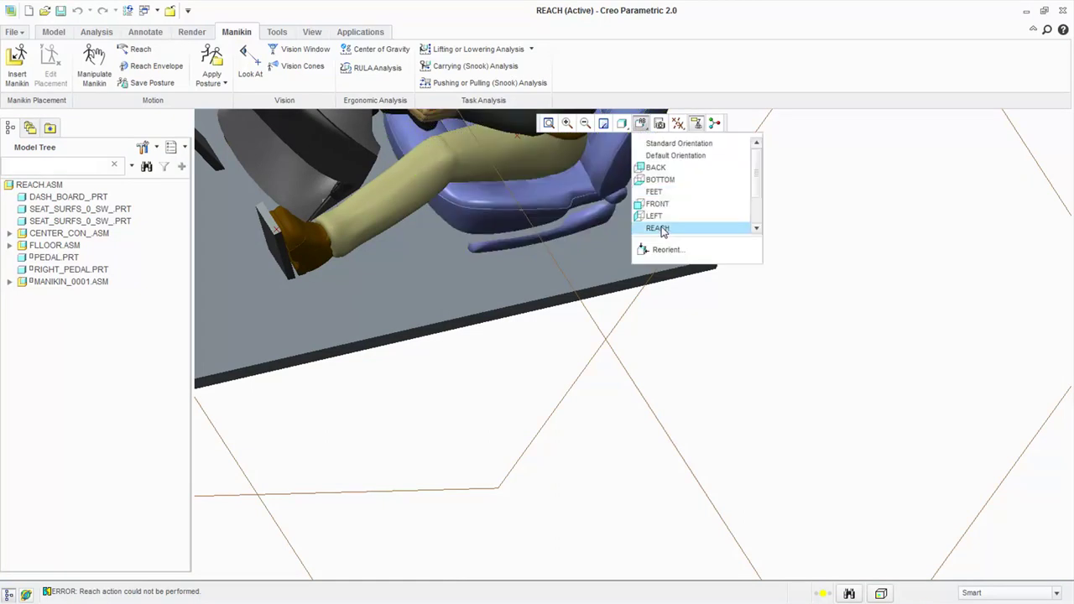
click(659, 228)
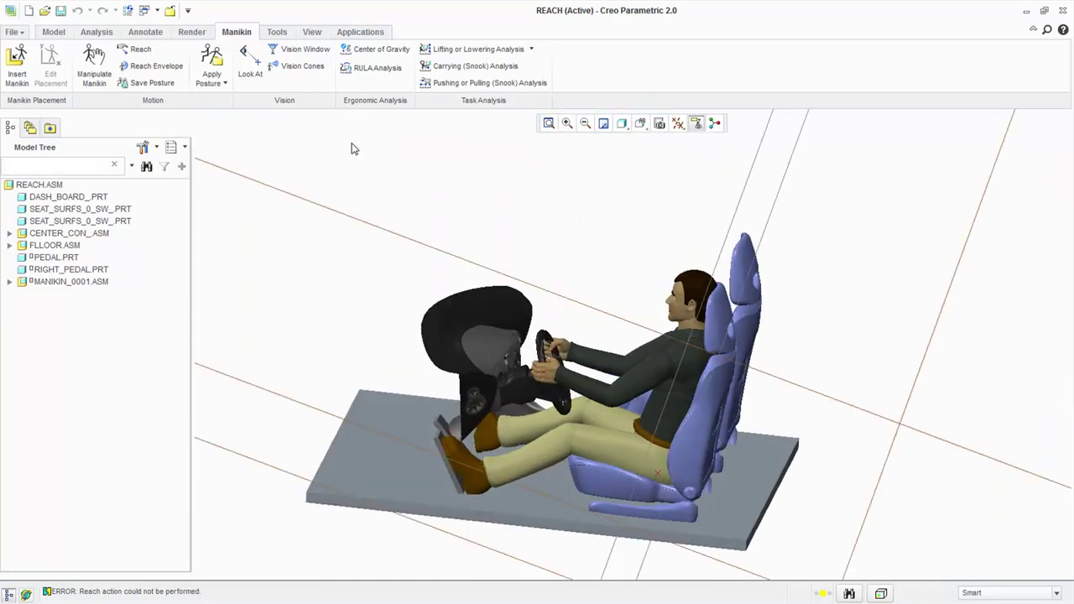
click(135, 50)
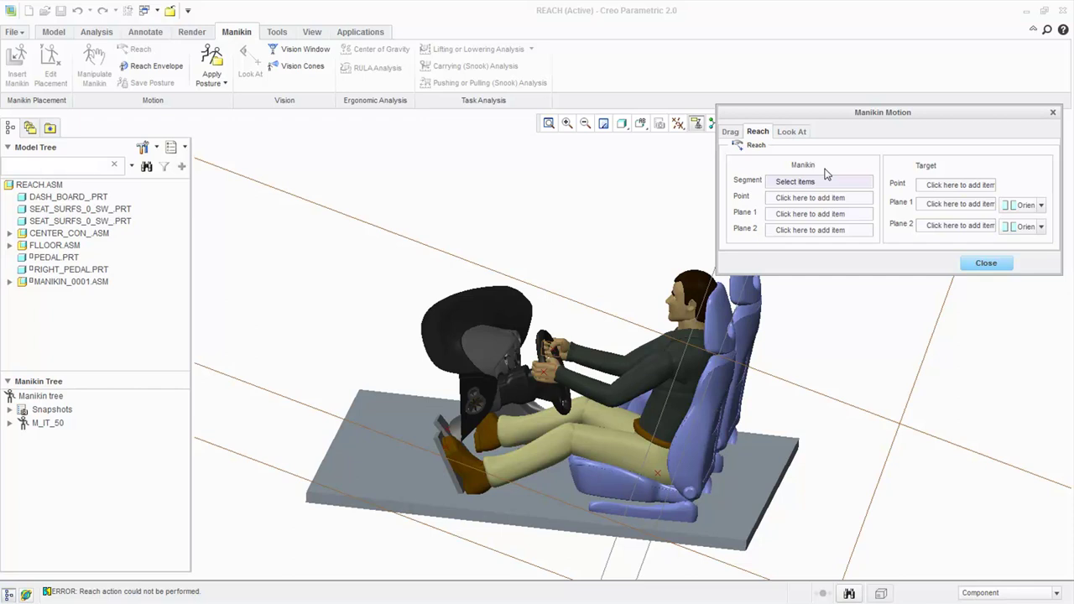
scroll(430, 442, up, 5)
scroll(432, 419, up, 6)
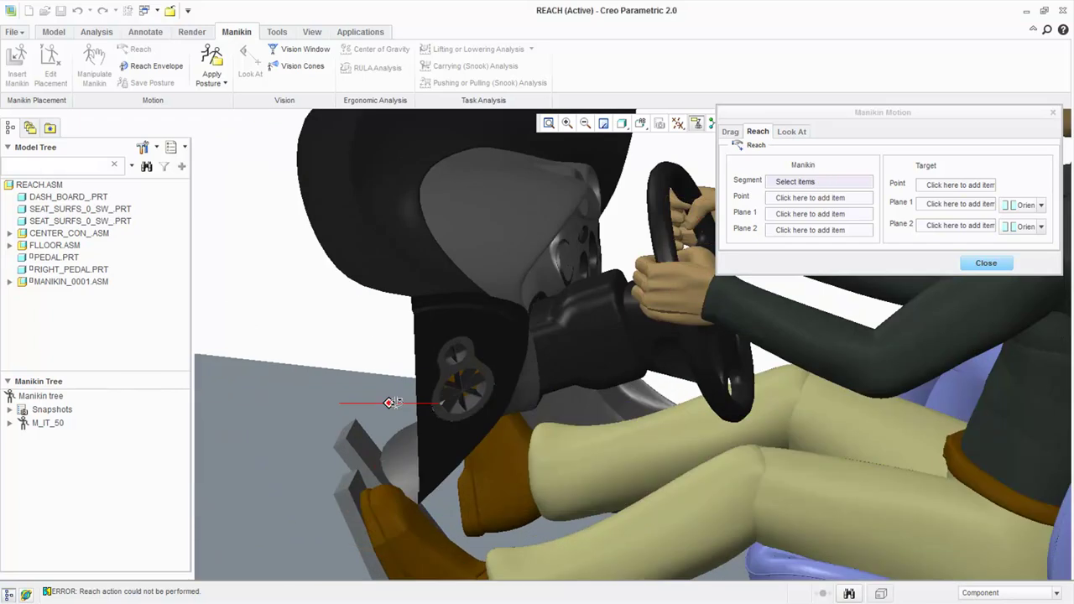
click(915, 391)
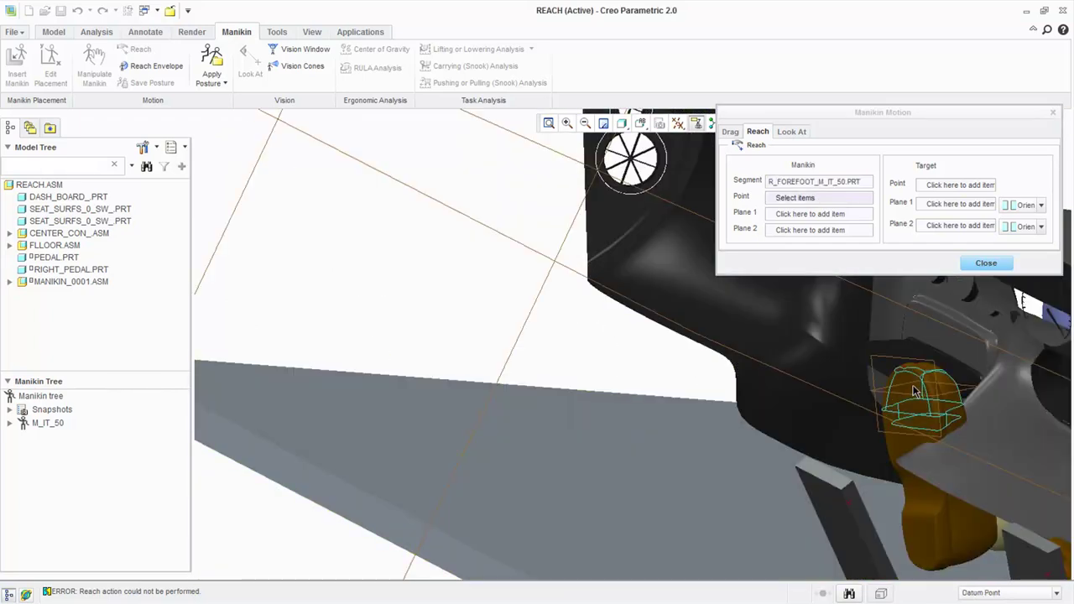
click(847, 504)
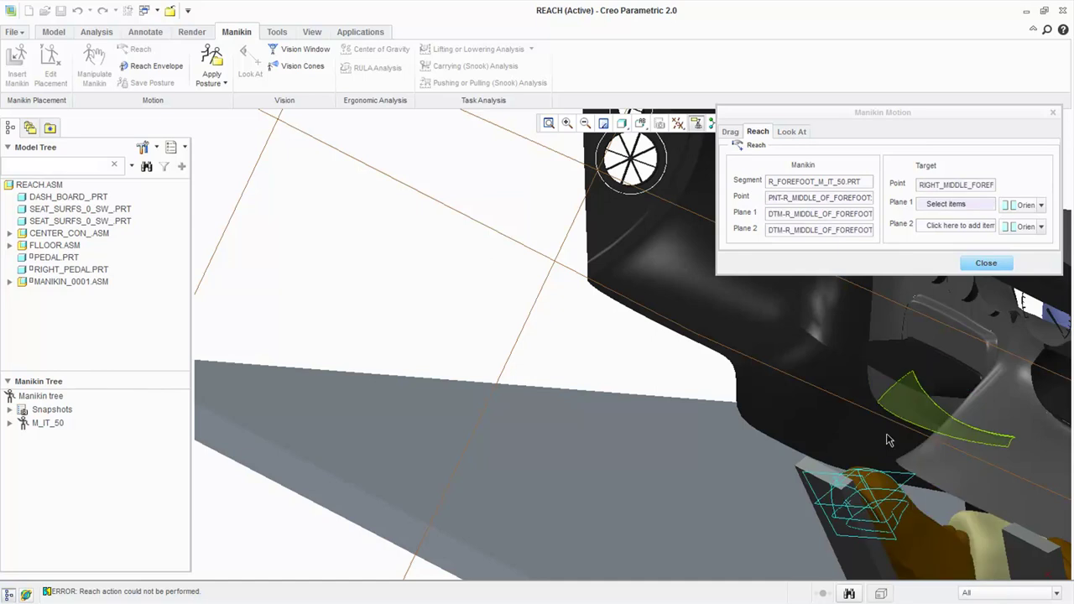
Align both right-foot planes to the pedal surface and close Manikin Motion, keeping the pose.
scroll(856, 491, down, 10)
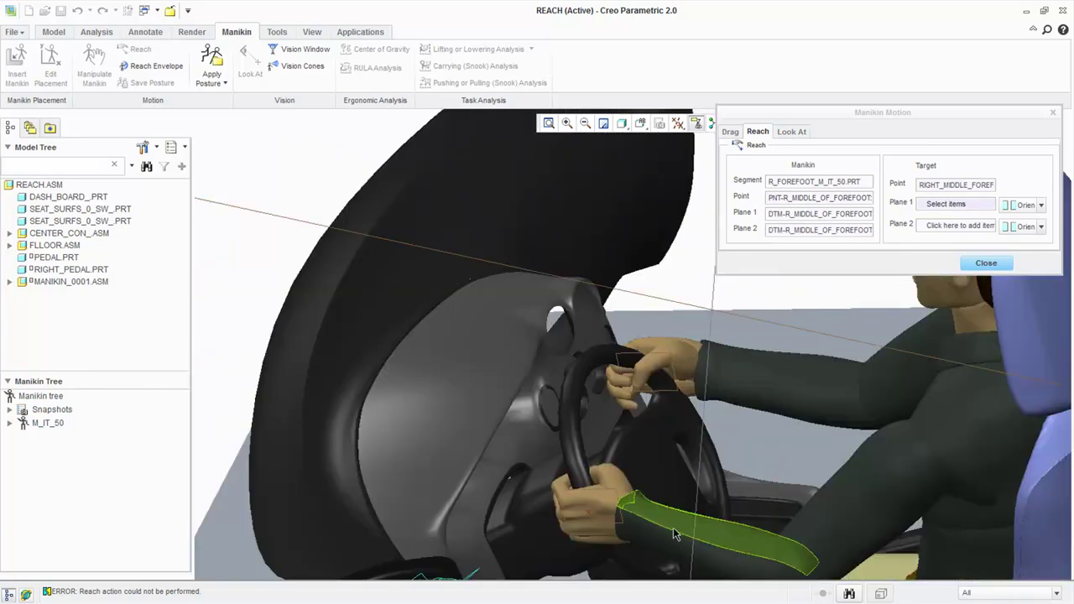
scroll(602, 503, up, 8)
scroll(439, 425, up, 3)
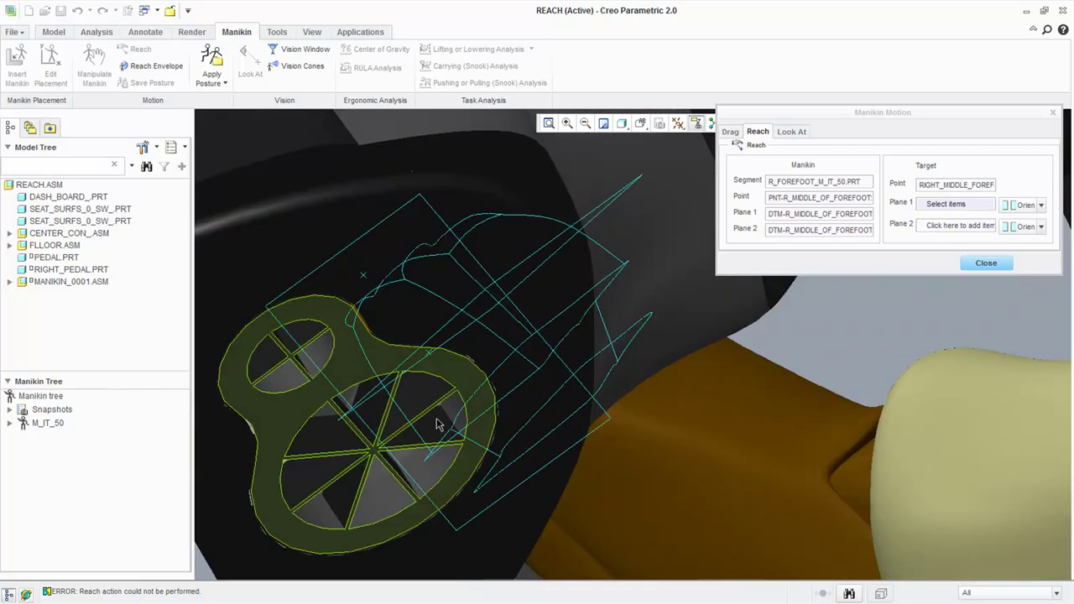
scroll(377, 415, down, 4)
middle_drag(449, 502, 436, 369)
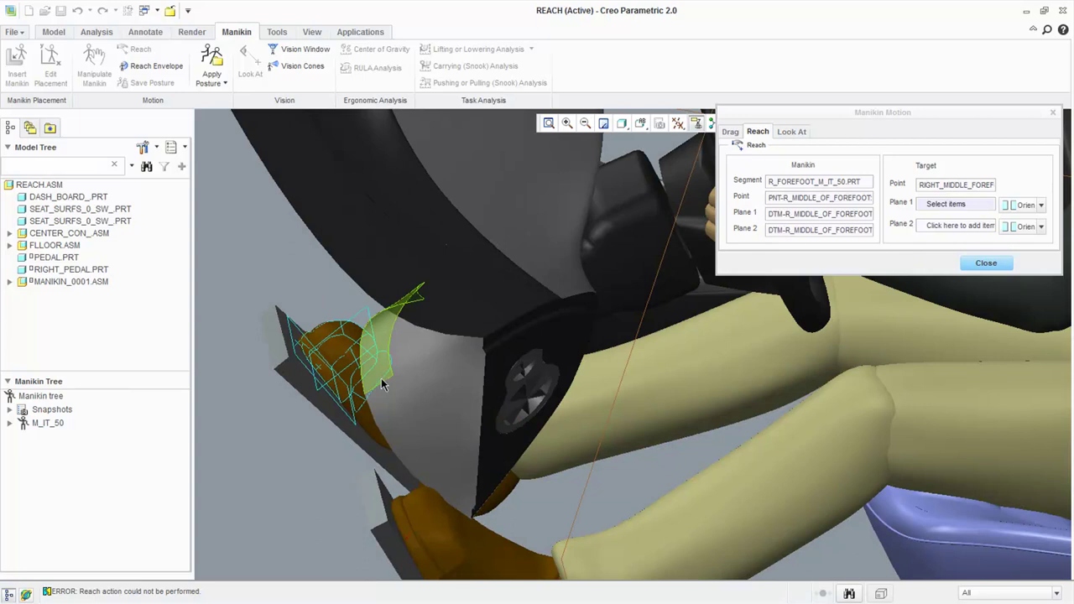
click(279, 339)
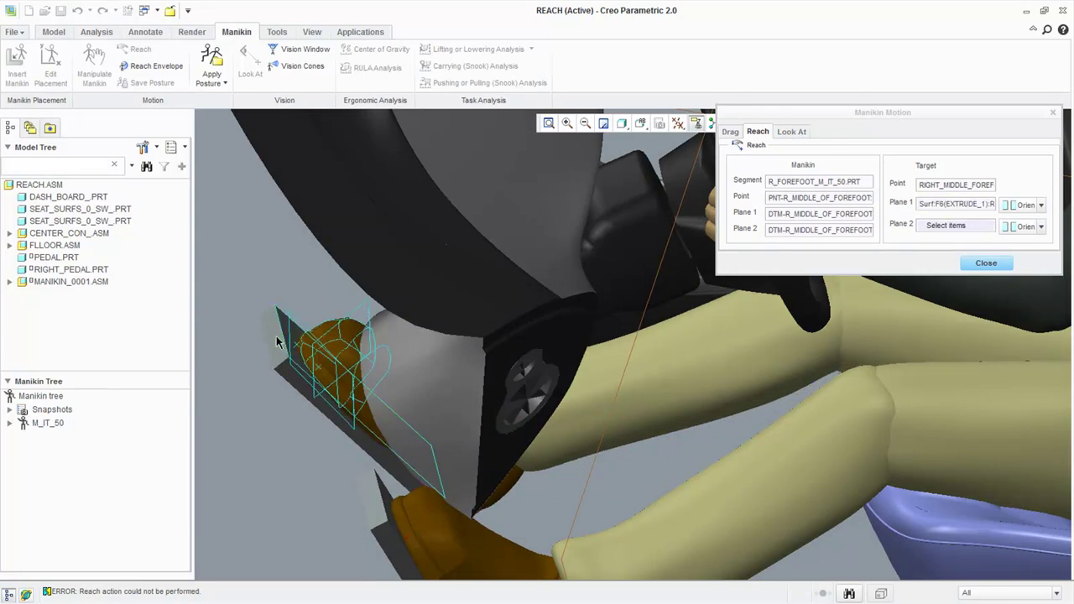
click(272, 340)
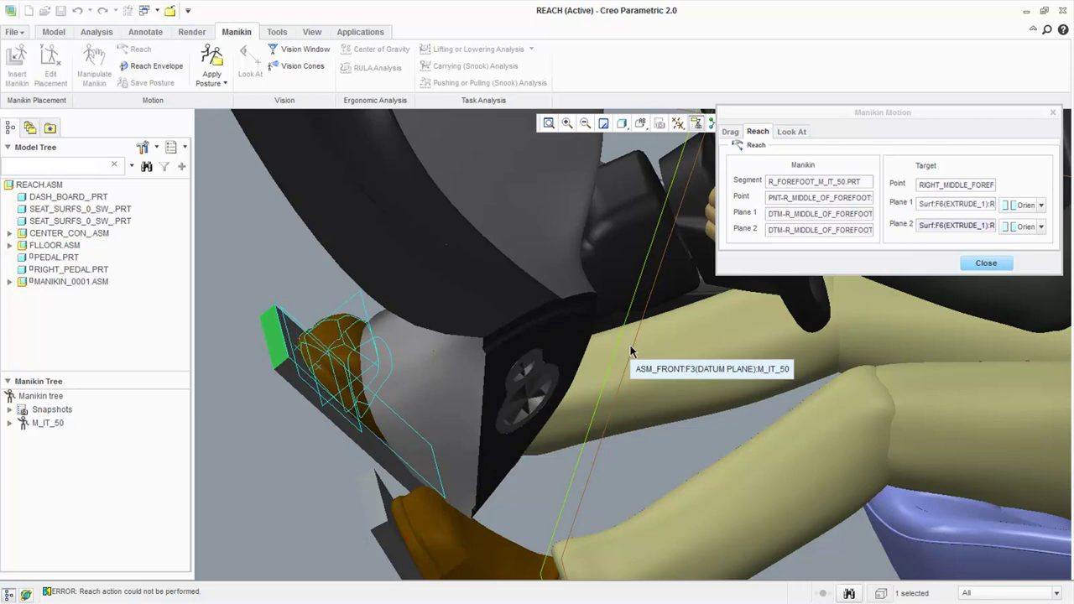
click(986, 263)
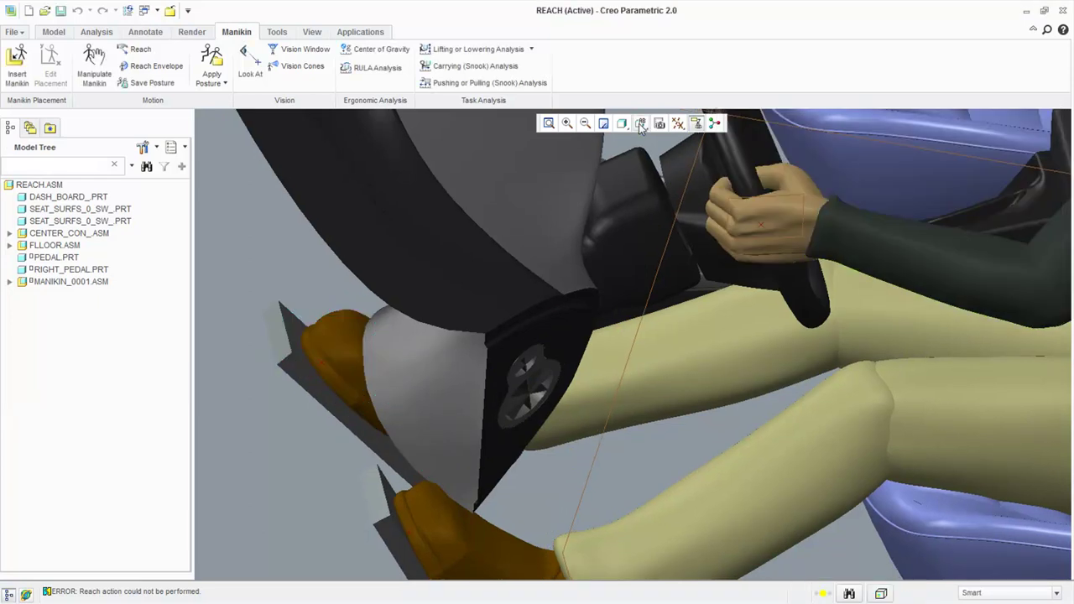
click(641, 124)
Restore the REACH view and switch off all datum display to hide planes and points.
click(671, 228)
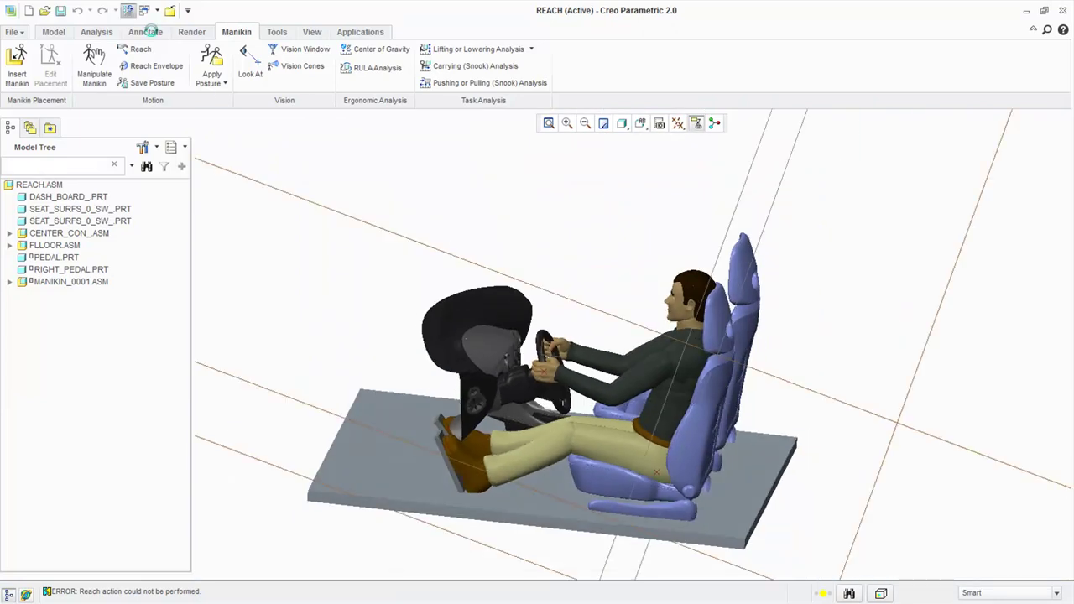
click(678, 123)
click(678, 147)
click(678, 147)
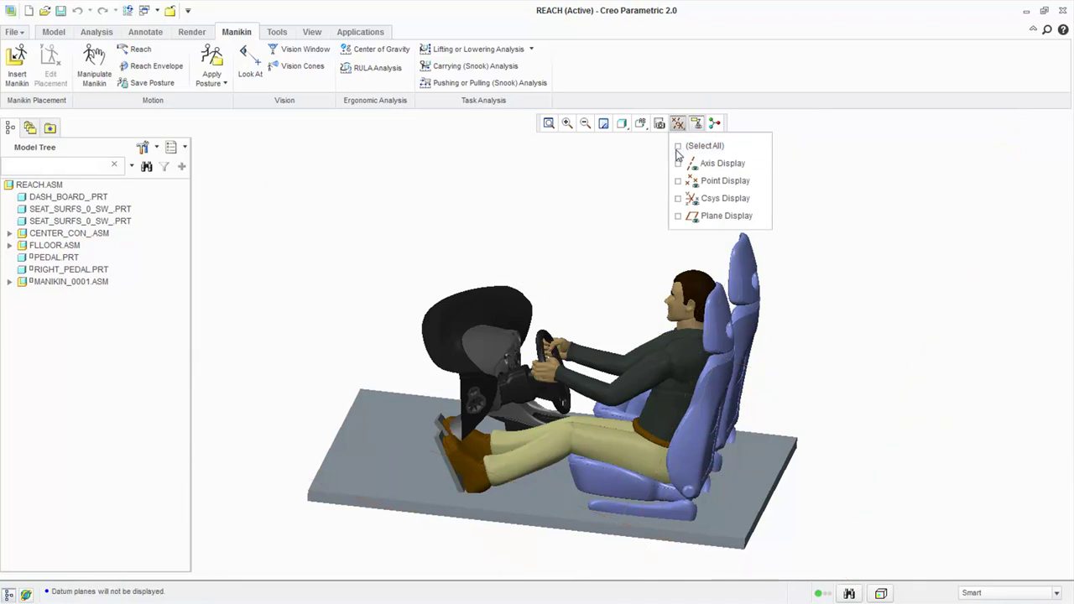
click(576, 239)
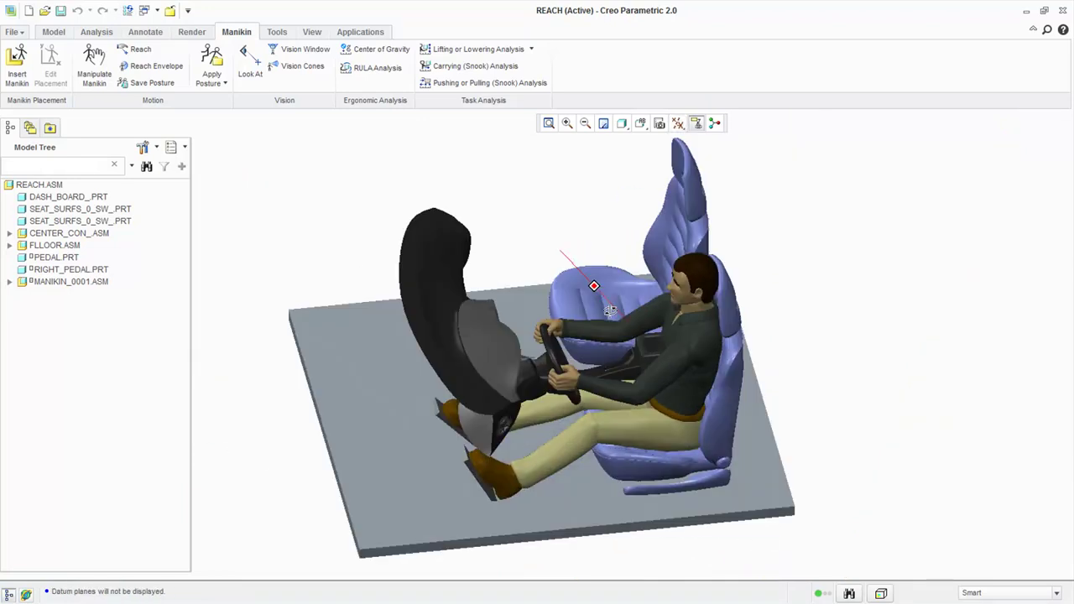